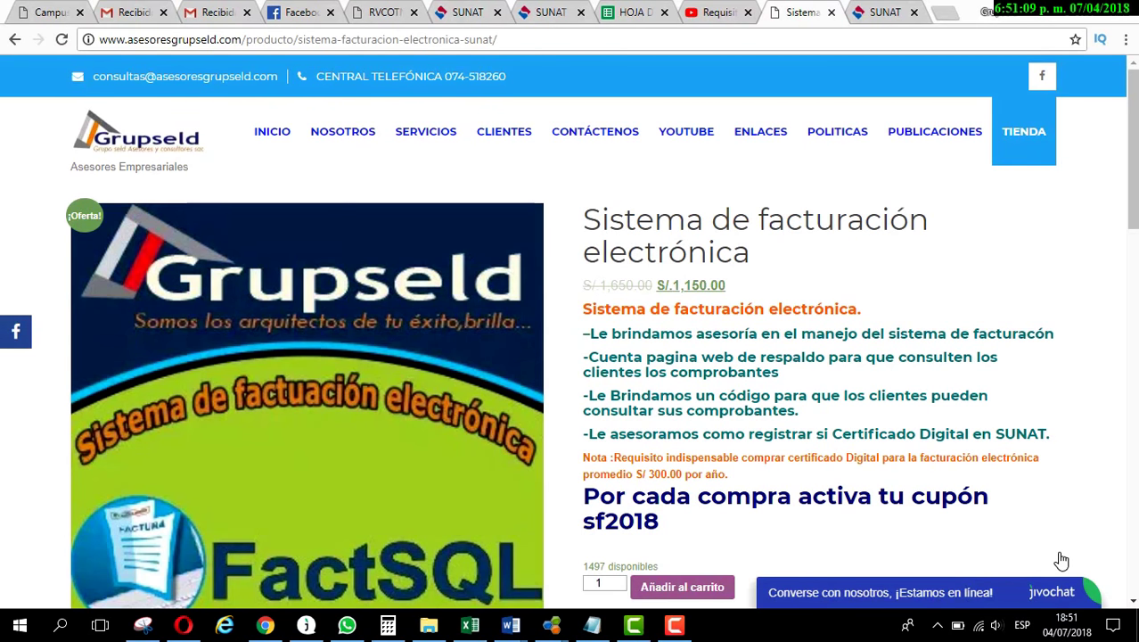
Switch to the SUNAT menu, search for 816 and start a new request under Autorización de Impresión de CDP F.V. 816
scroll(755, 346, "down", 3)
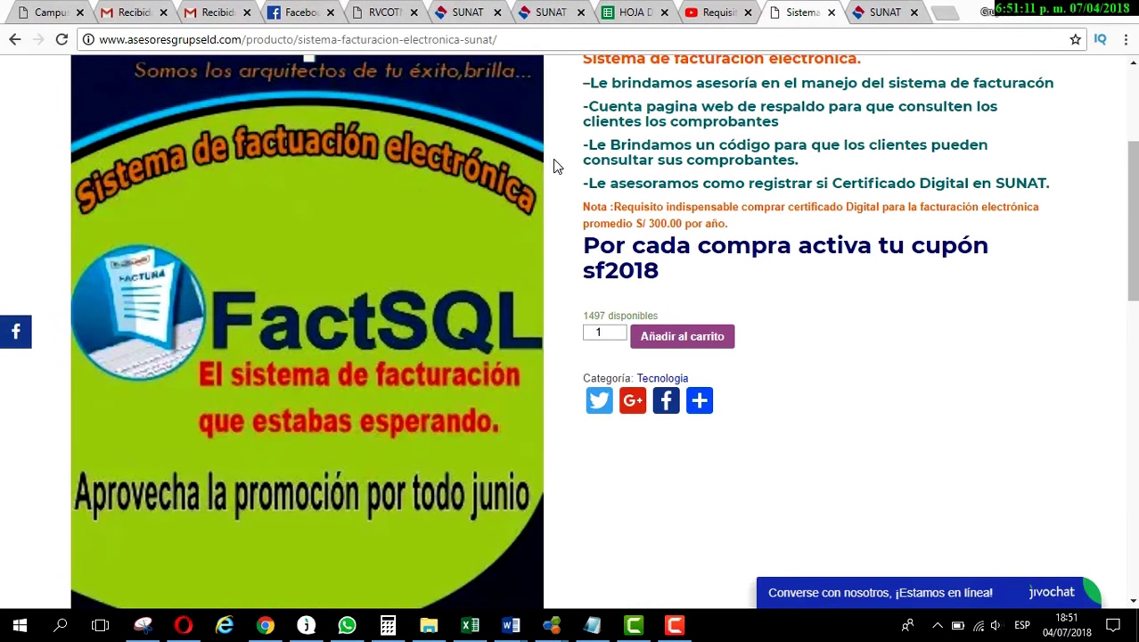
left_click(546, 18)
left_click(422, 189)
left_click(433, 220)
scroll(500, 411, "down", 5)
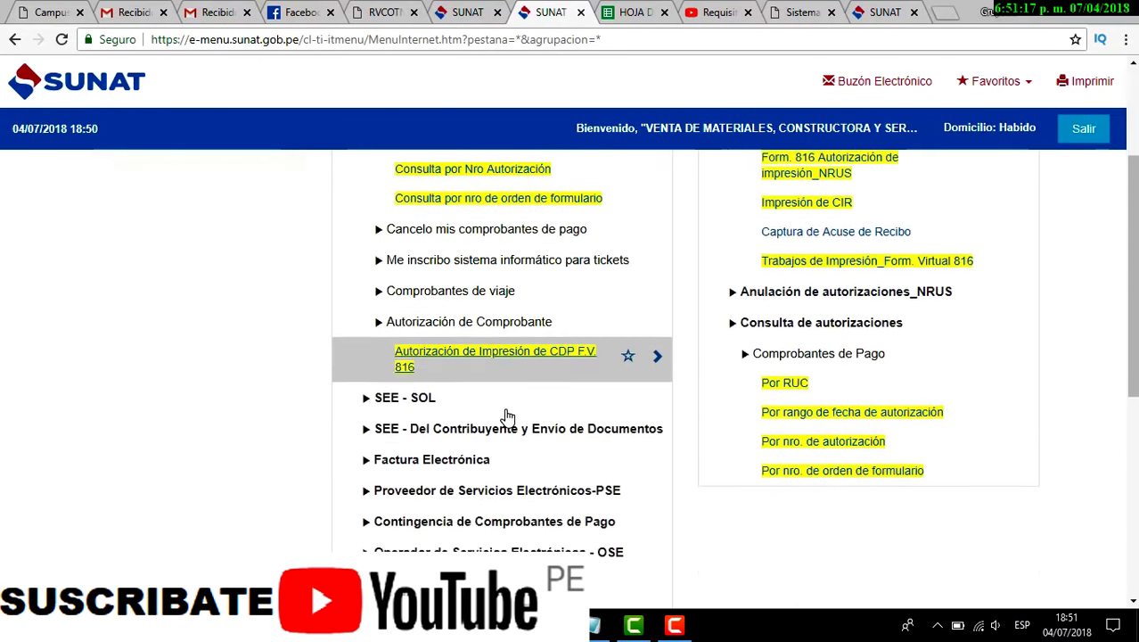
left_click(492, 317)
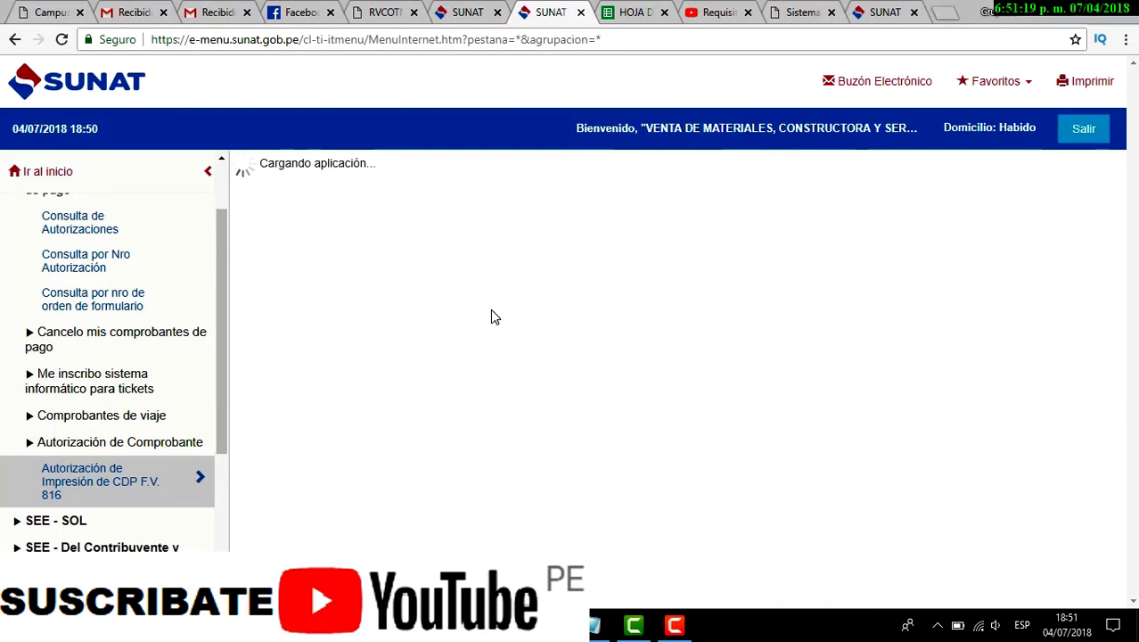
left_click(373, 343)
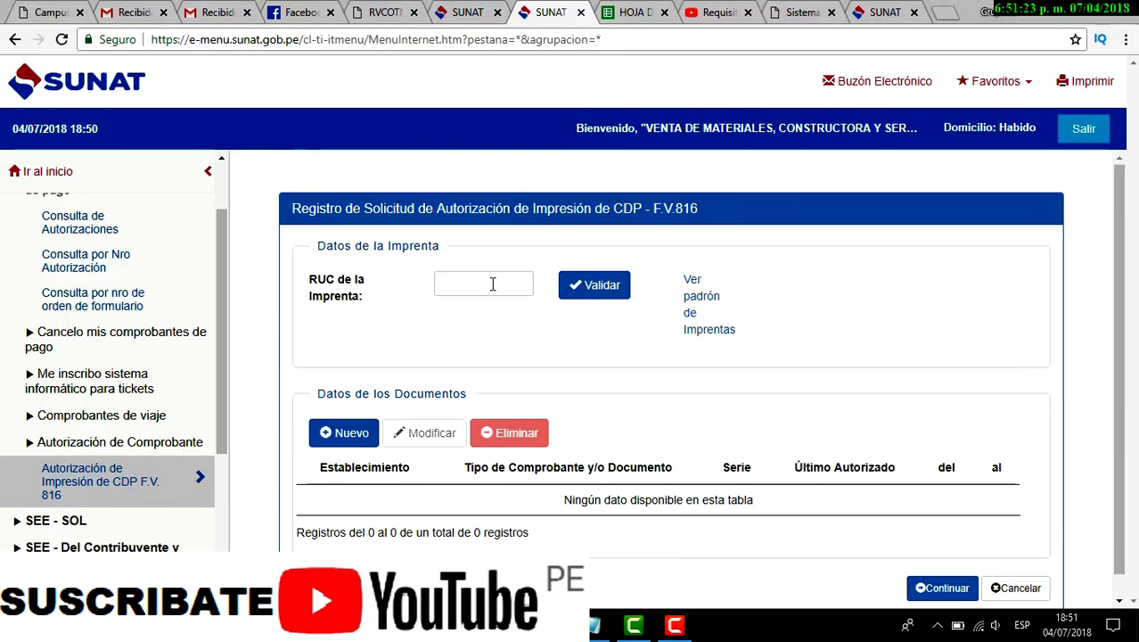
Enter the printing house's RUC, validate it and check the registered business name and fiscal address
left_click(492, 284)
key("ctrl+v")
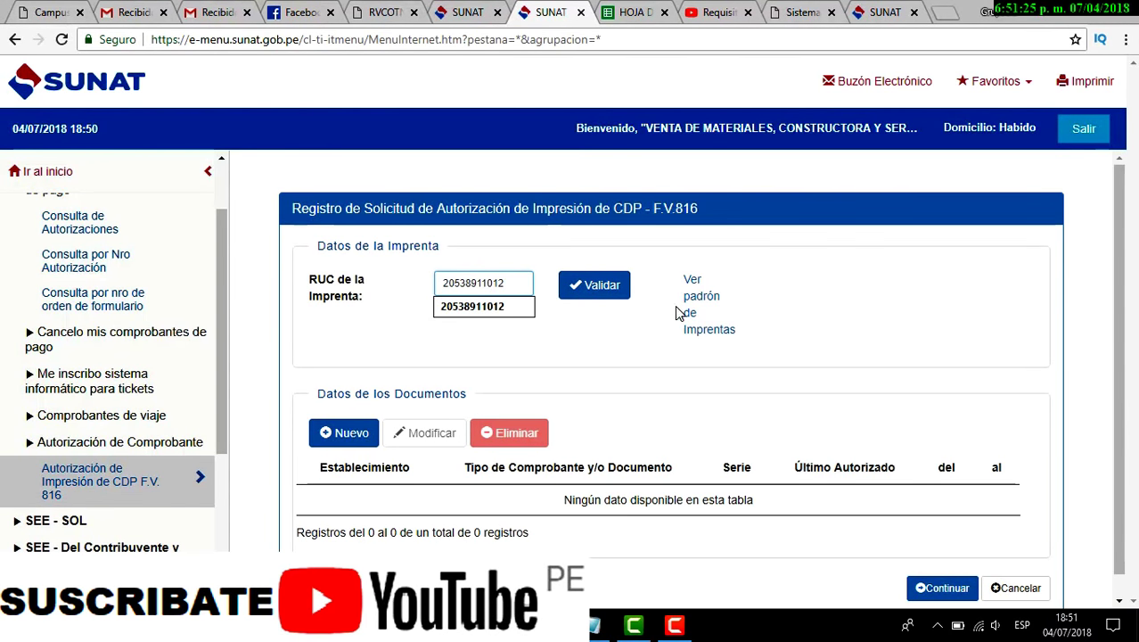
left_click(584, 334)
left_click(608, 287)
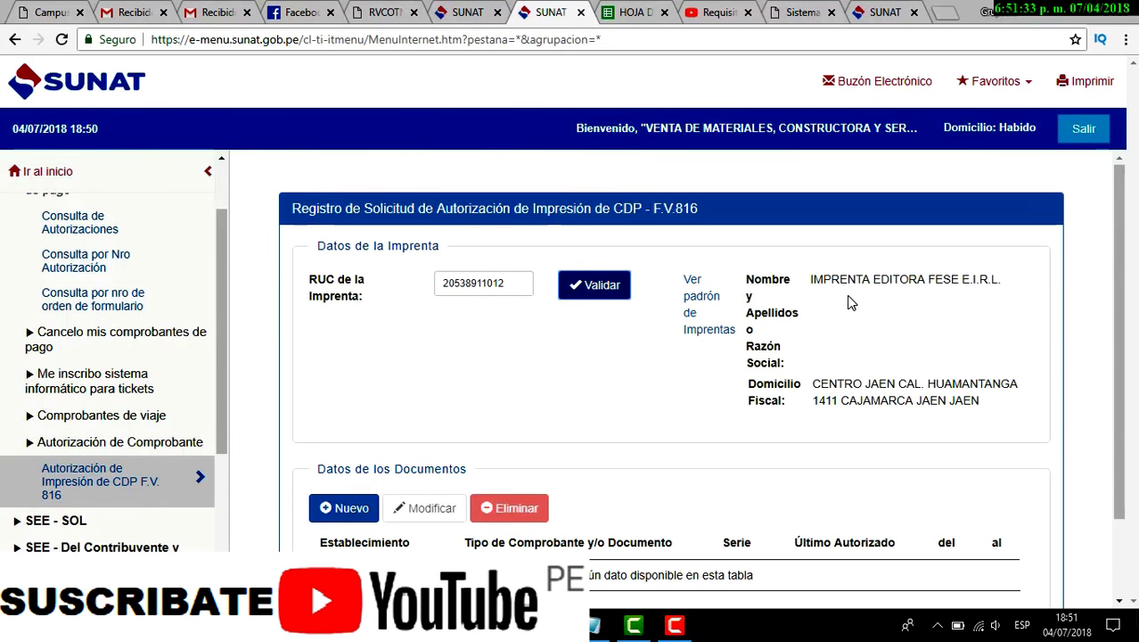
left_click_drag(807, 278, 1006, 290)
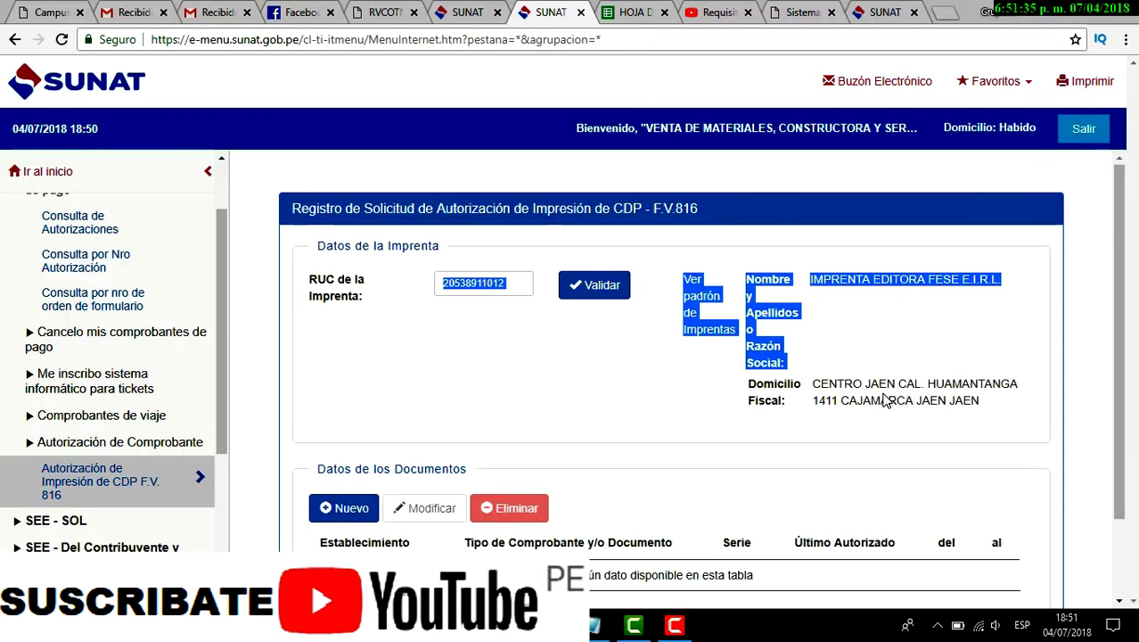
left_click(825, 381)
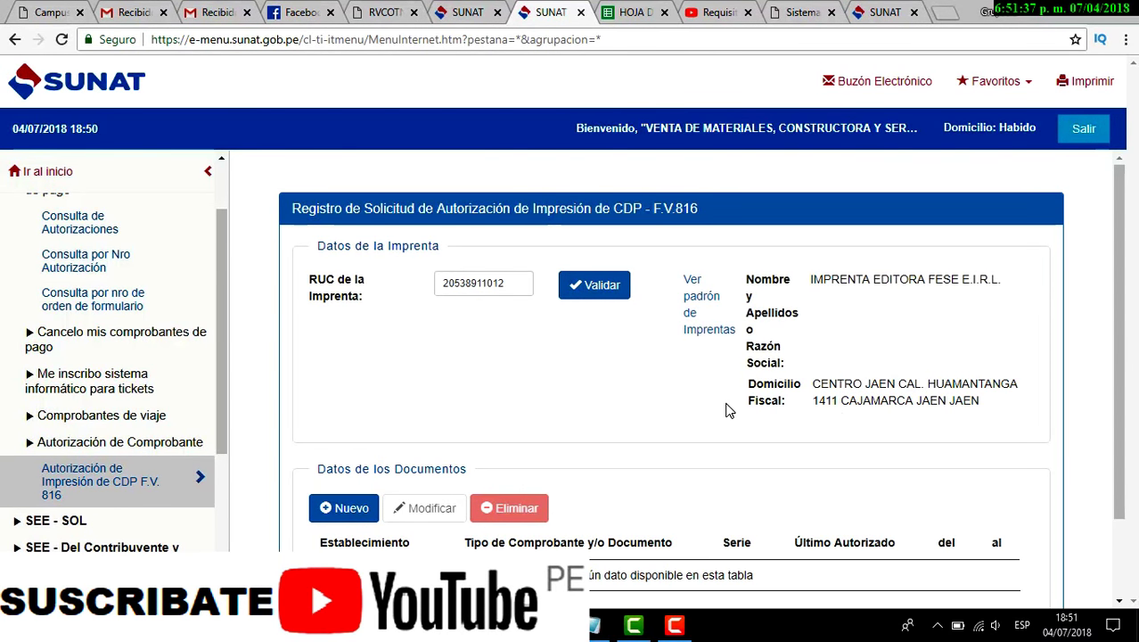
Add a 03 - BOLETA DE VENTA document for establishment 0 with series 0001 and quantity 200, and continue to the request preview
left_click(349, 507)
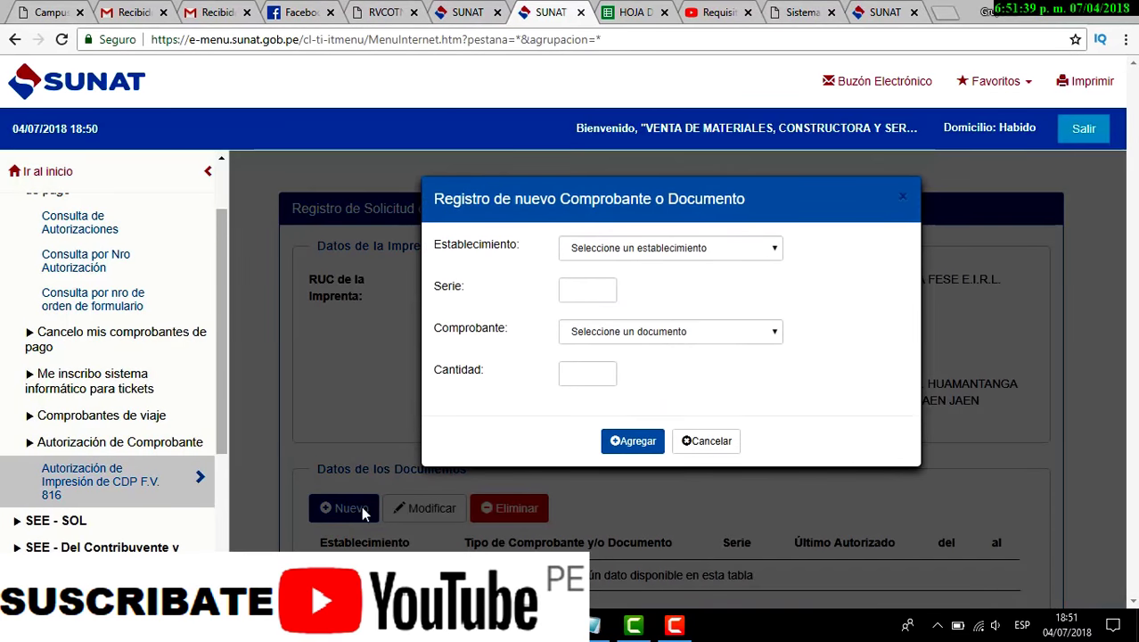
left_click(781, 252)
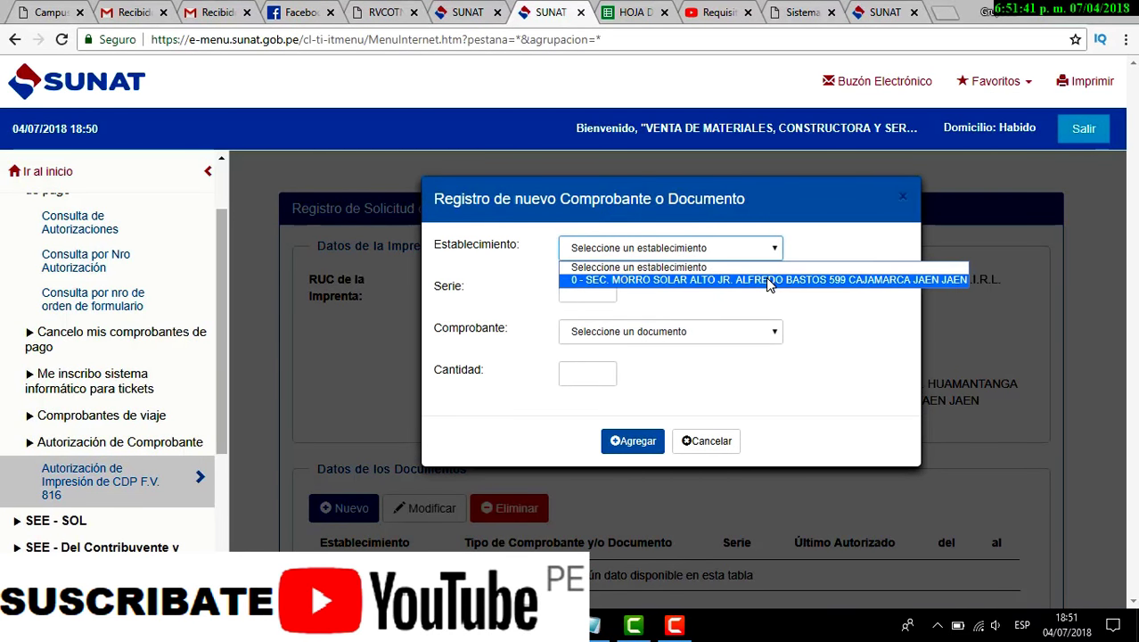
left_click(768, 279)
left_click(596, 292)
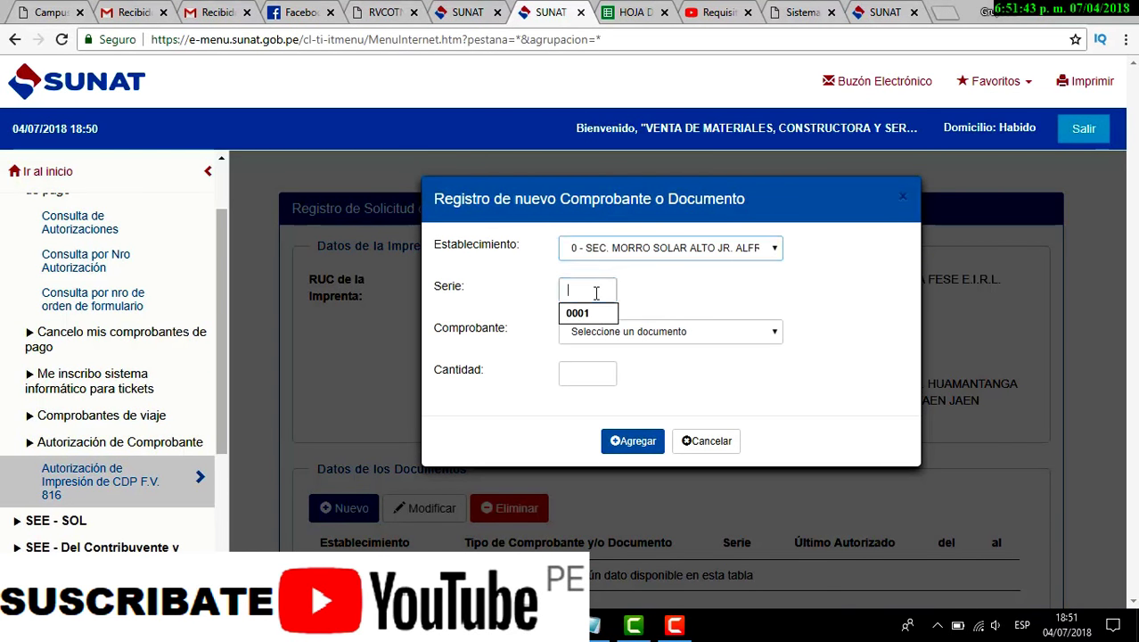
type("001")
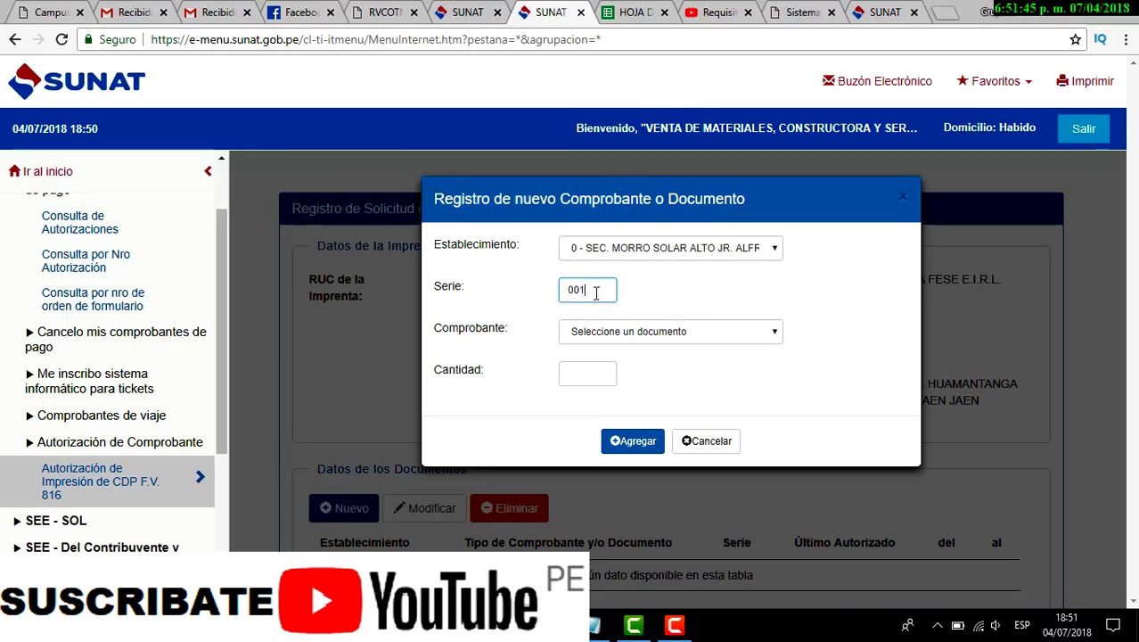
left_click(737, 331)
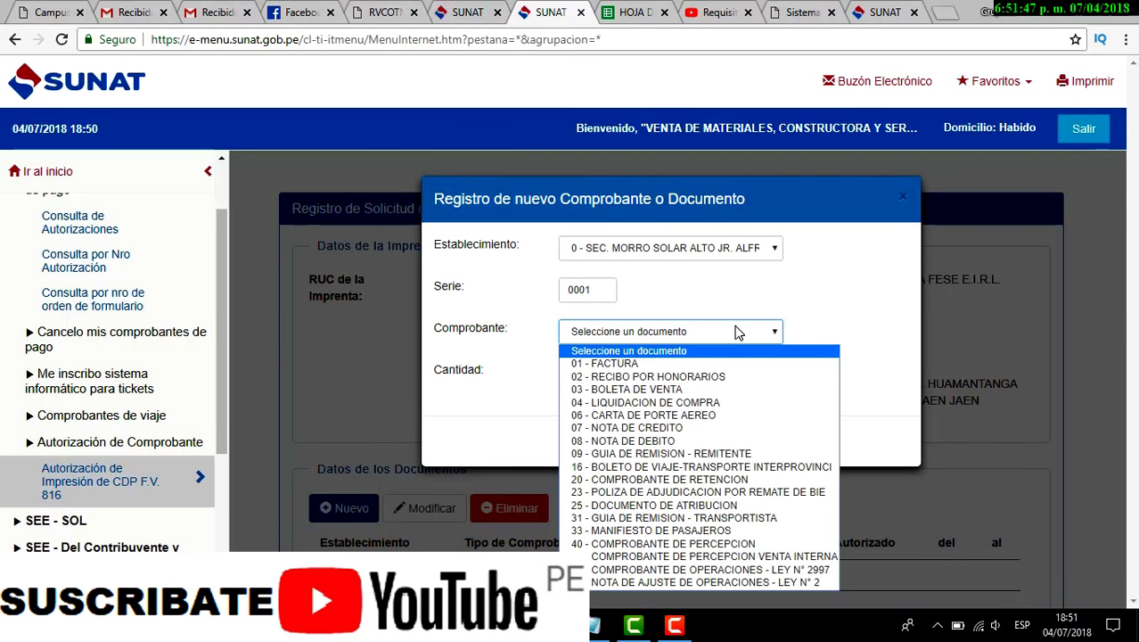
left_click(734, 390)
left_click(596, 373)
type("200")
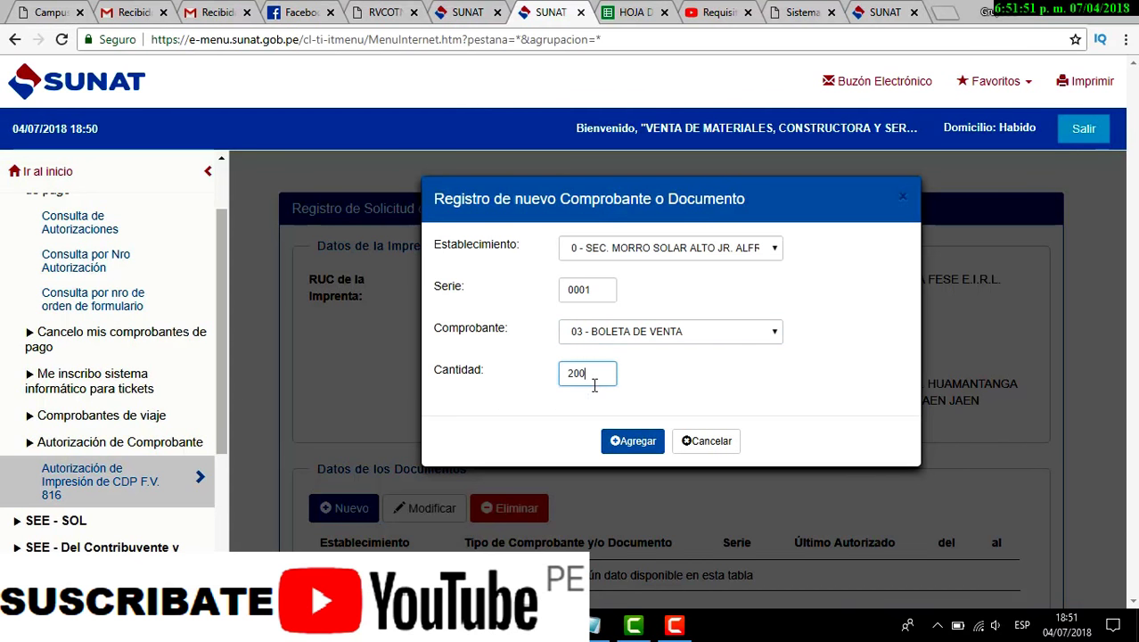
left_click(657, 452)
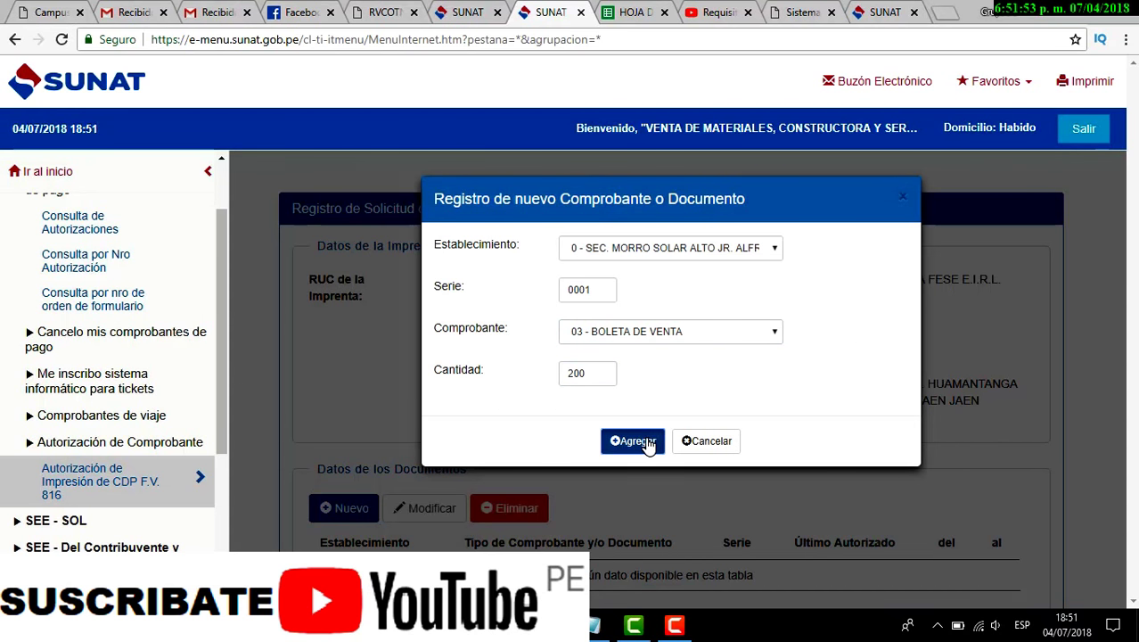
scroll(722, 392, "down", 3)
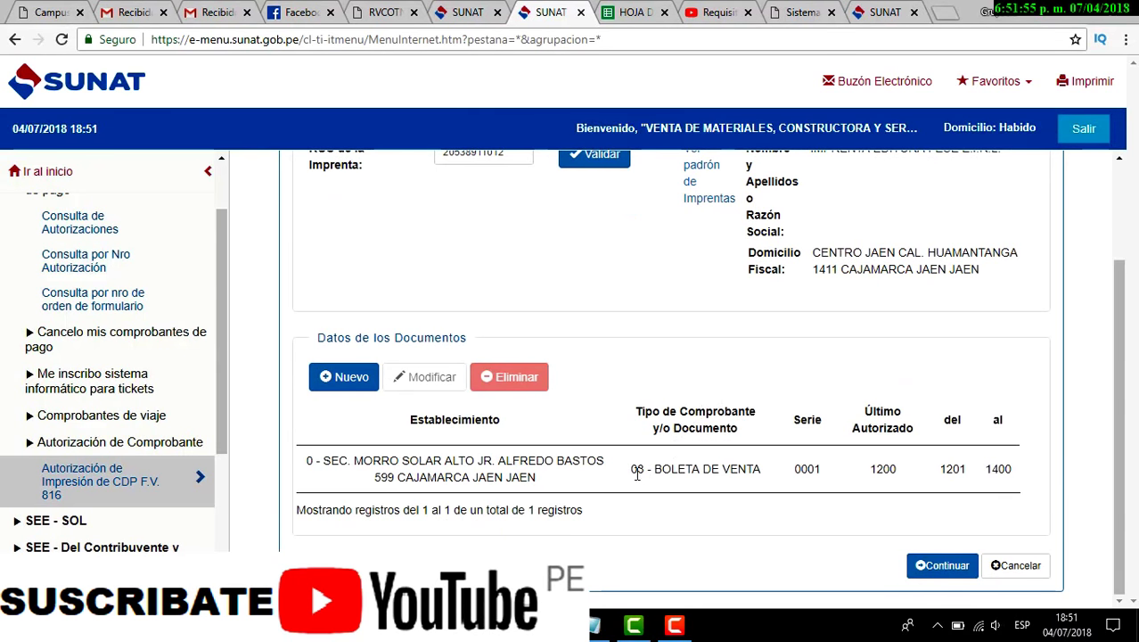
left_click(947, 566)
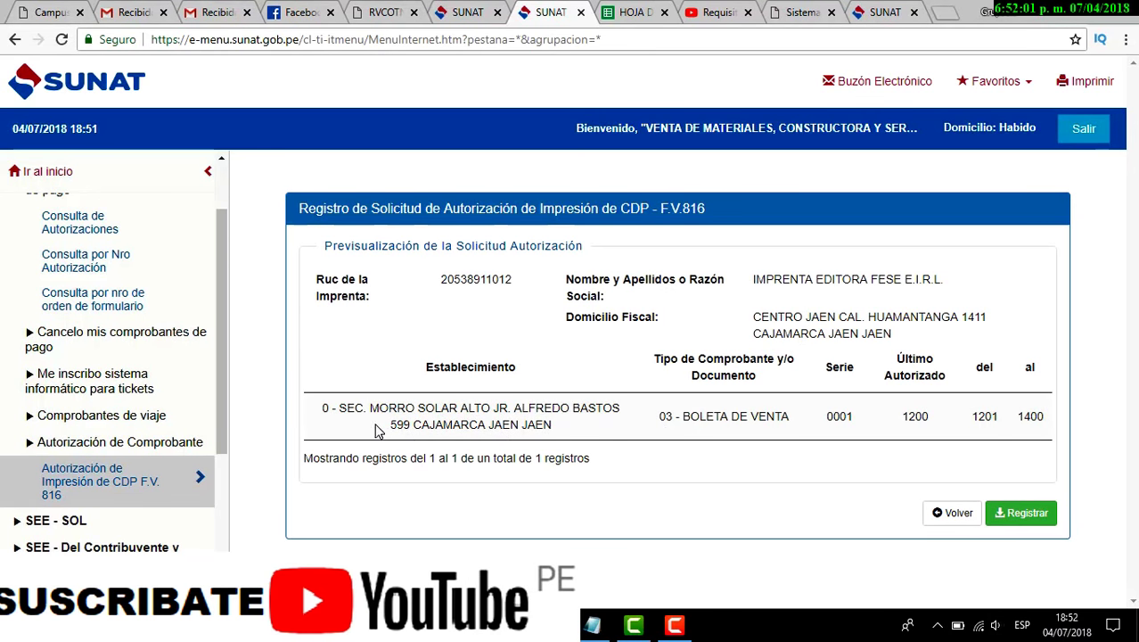
Review the preview's establishment, document type, last authorized number and numbering range, checking them against the Notepad notes
left_click_drag(351, 408, 583, 433)
left_click(588, 433)
left_click_drag(692, 415, 747, 443)
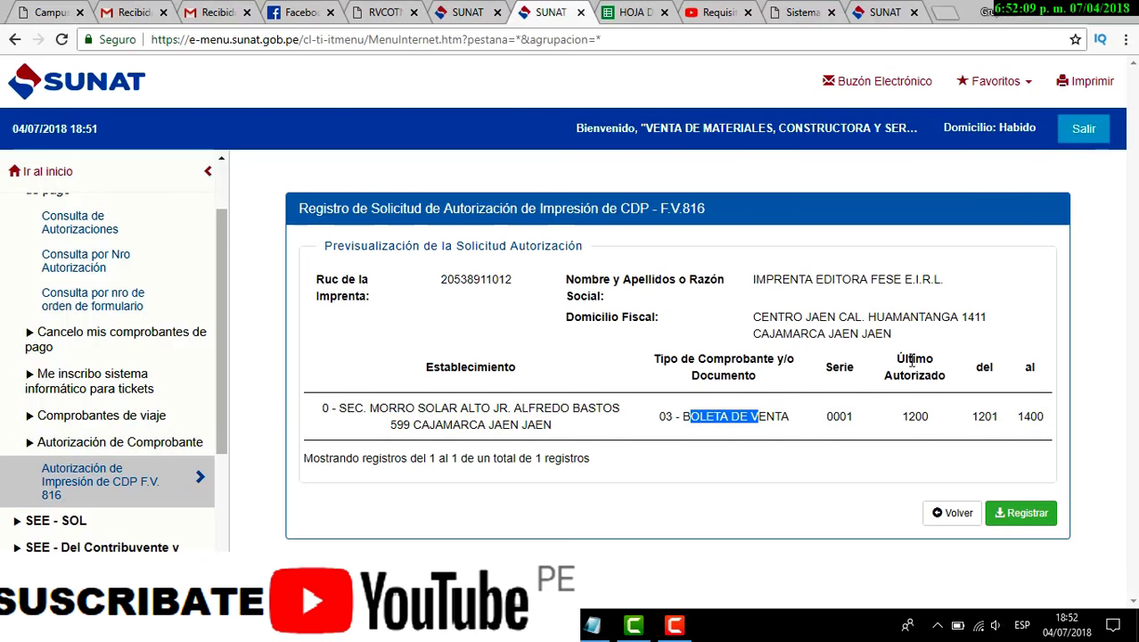
left_click(914, 425)
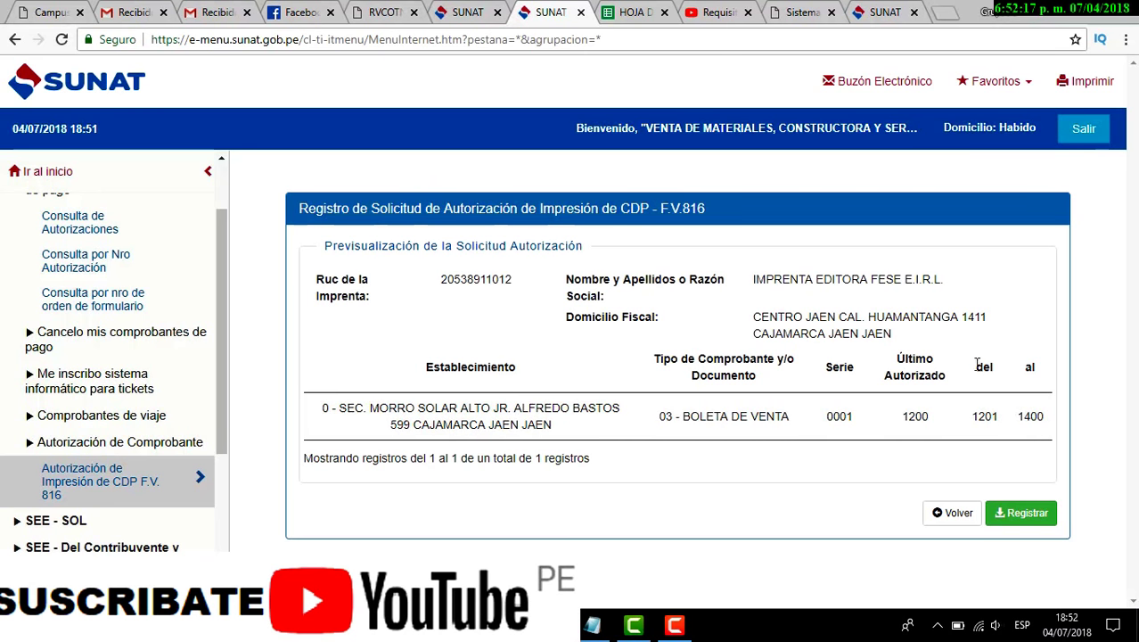
left_click_drag(978, 366, 1040, 372)
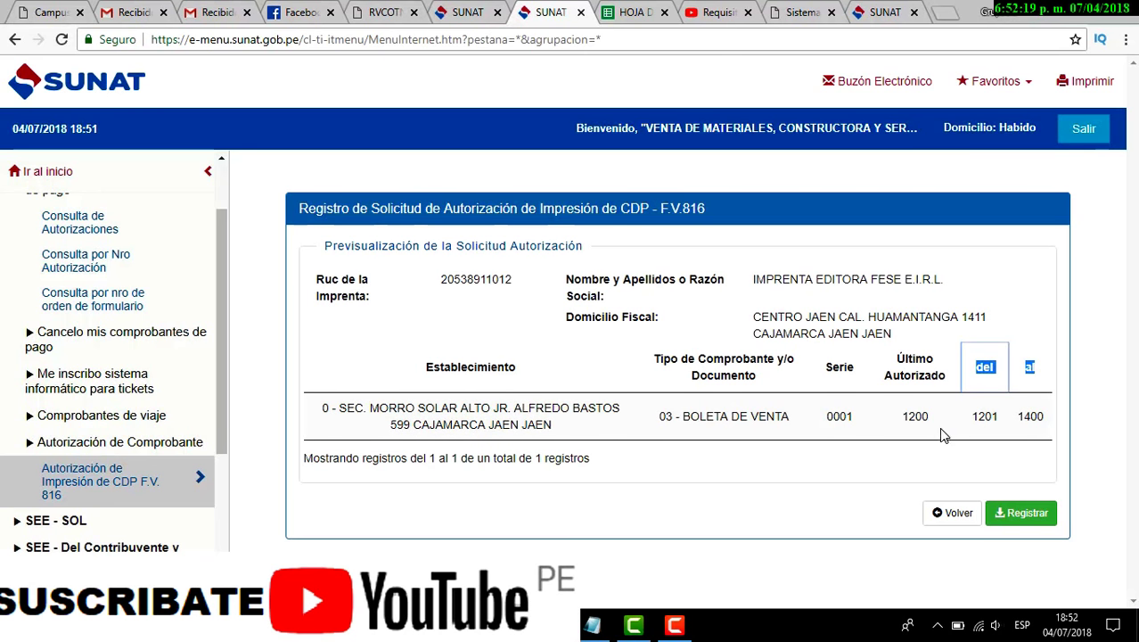
left_click_drag(974, 417, 998, 418)
left_click(1041, 419)
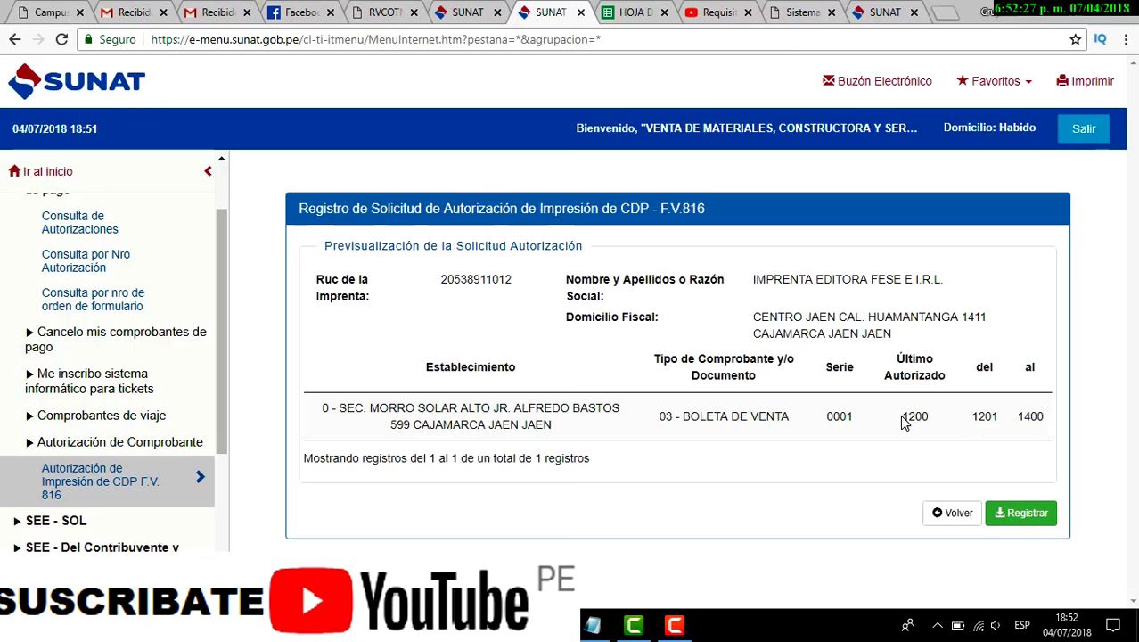
left_click_drag(902, 415, 931, 415)
left_click(591, 626)
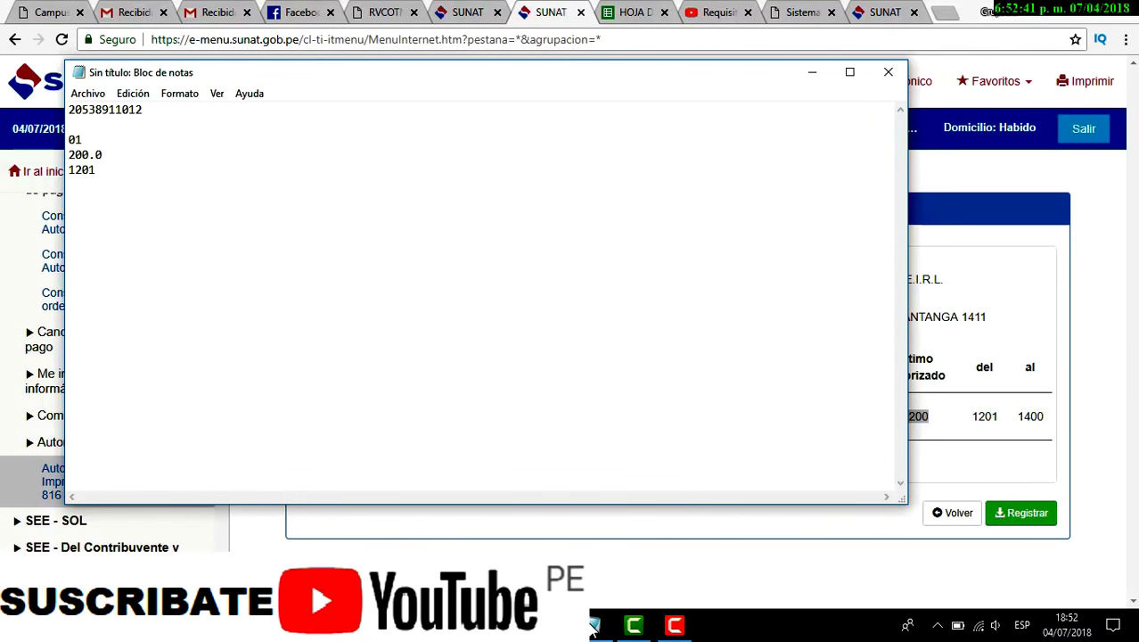
left_click(591, 627)
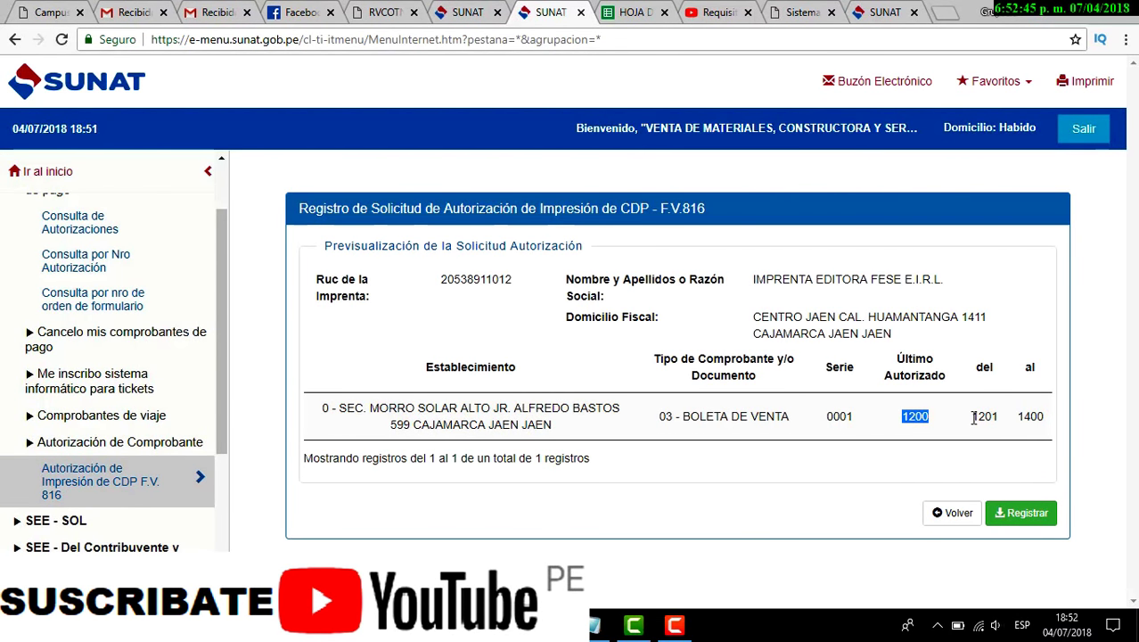
left_click_drag(970, 415, 999, 419)
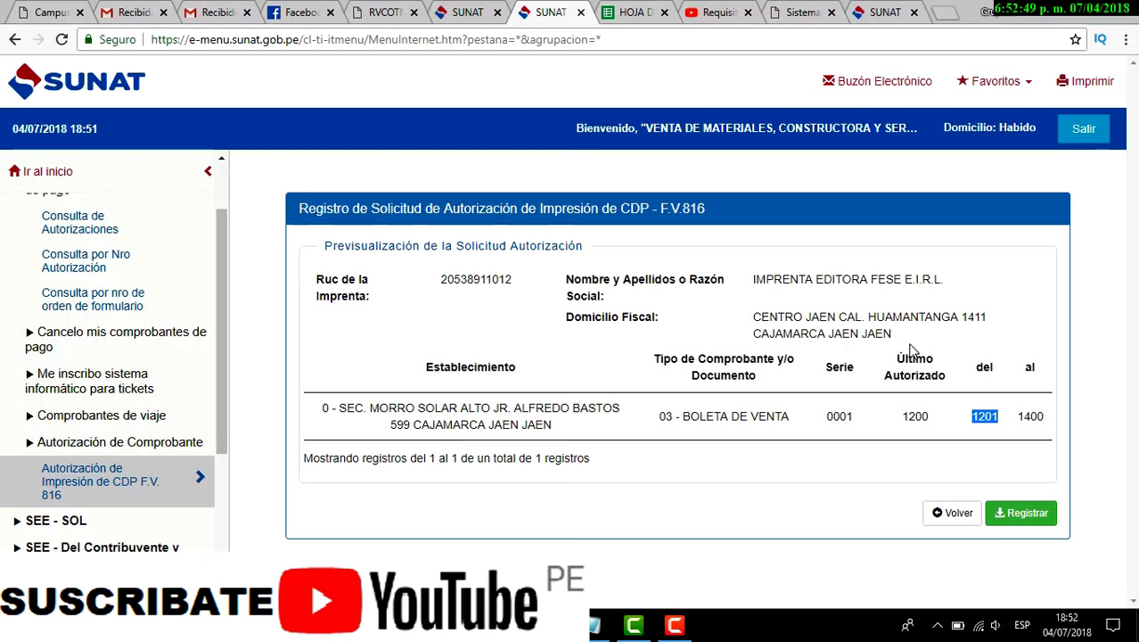
Register the F.V. 816 print authorization request and accept the confirmation
left_click(1012, 521)
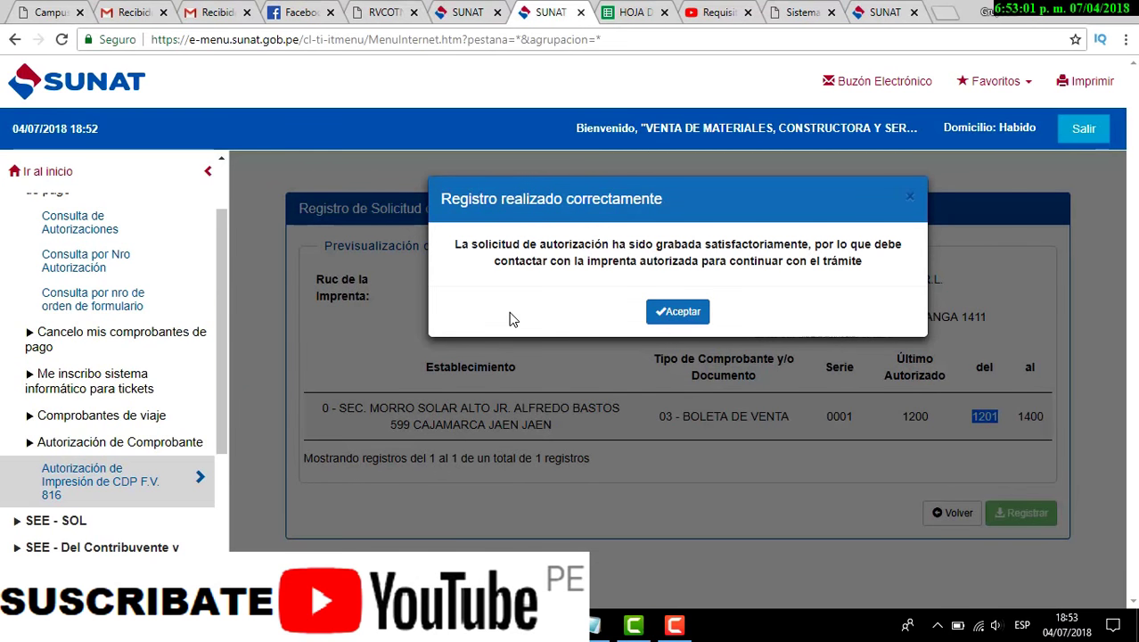
left_click(679, 311)
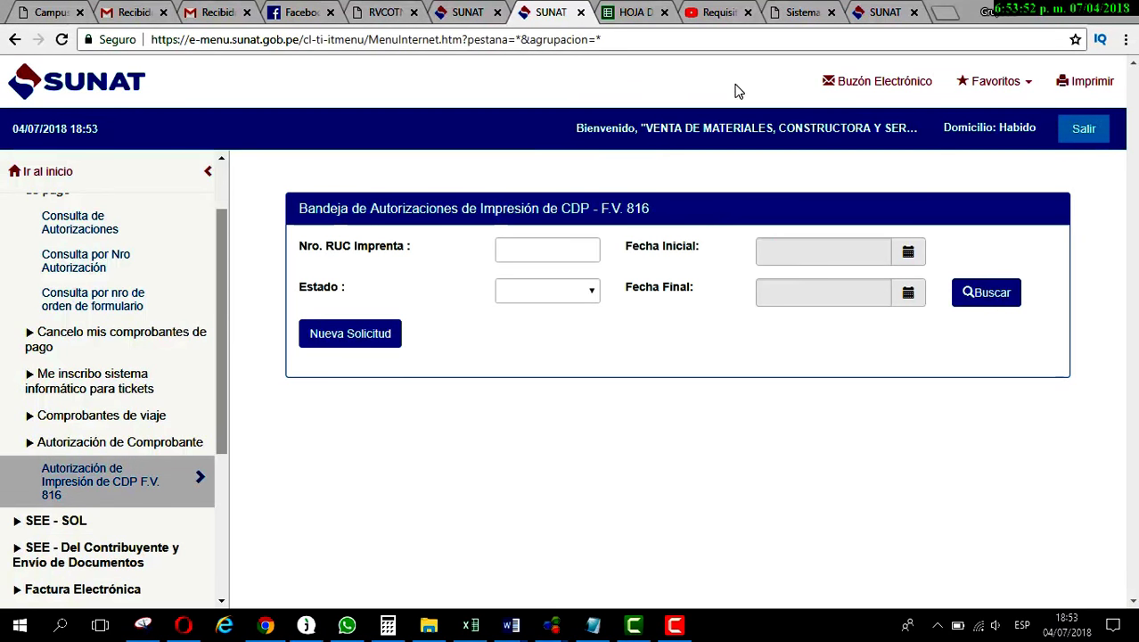
View the message inbox in the Buzón Electrónico and return to the SUNAT home menu
left_click(871, 87)
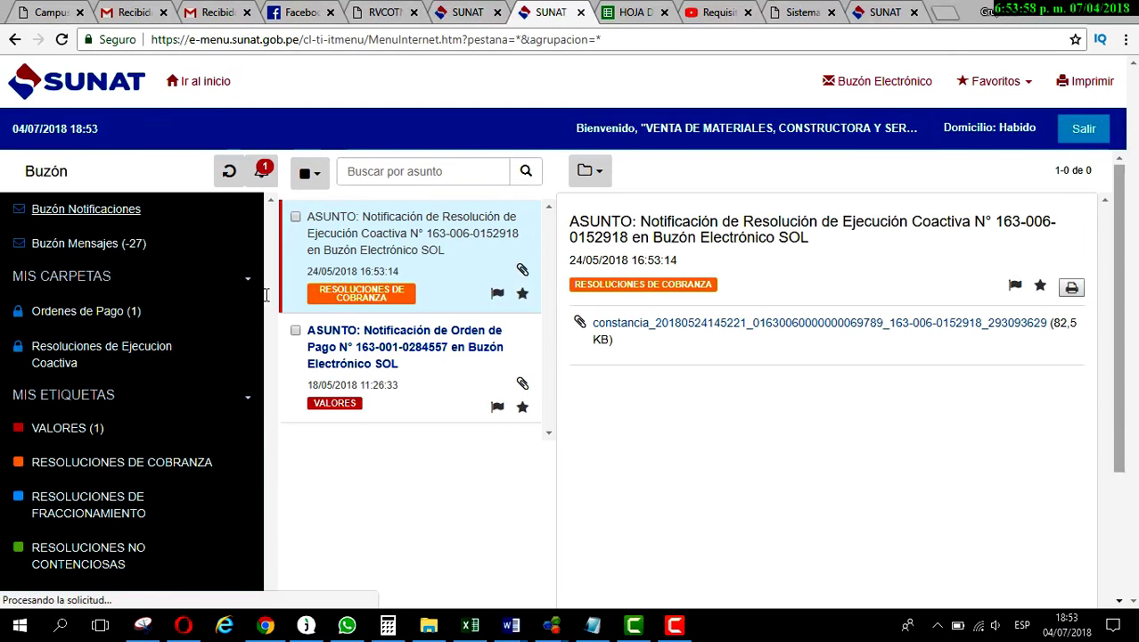
left_click(138, 250)
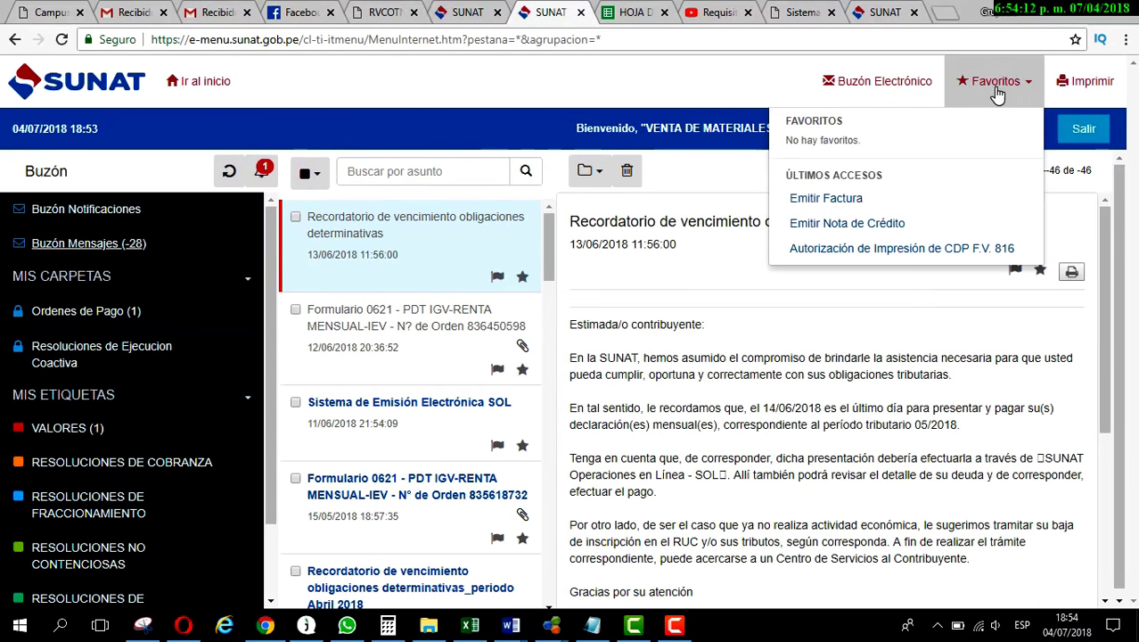
left_click(198, 81)
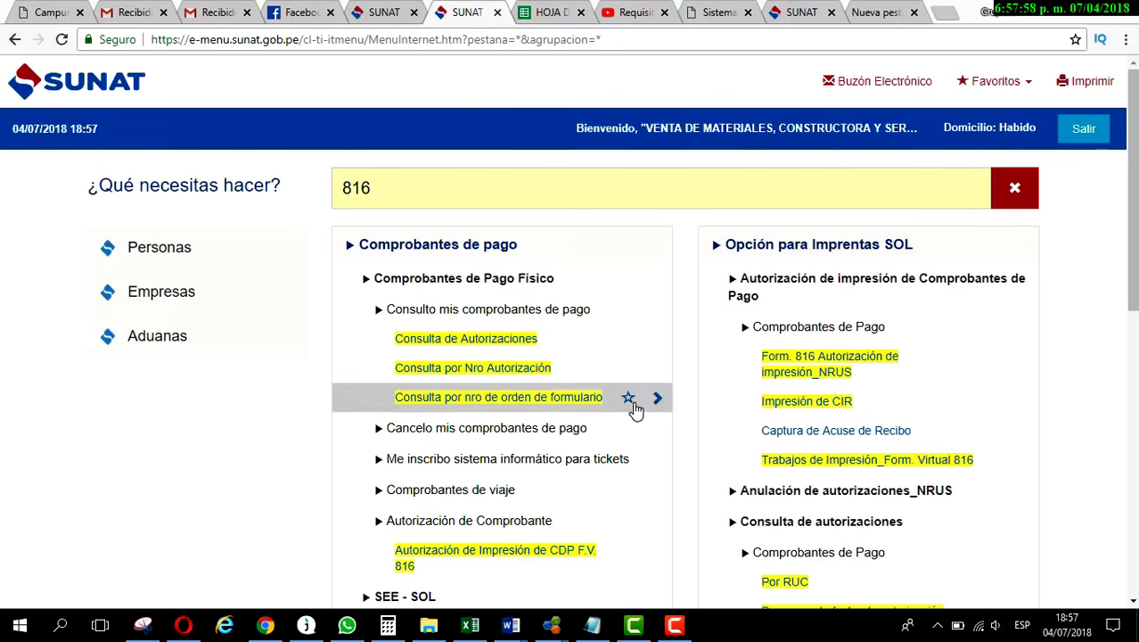
Search the Empresas menu for 816 and open the Autorización de Impresión de CDP F.V. 816 tray
left_click(202, 305)
left_click(394, 187)
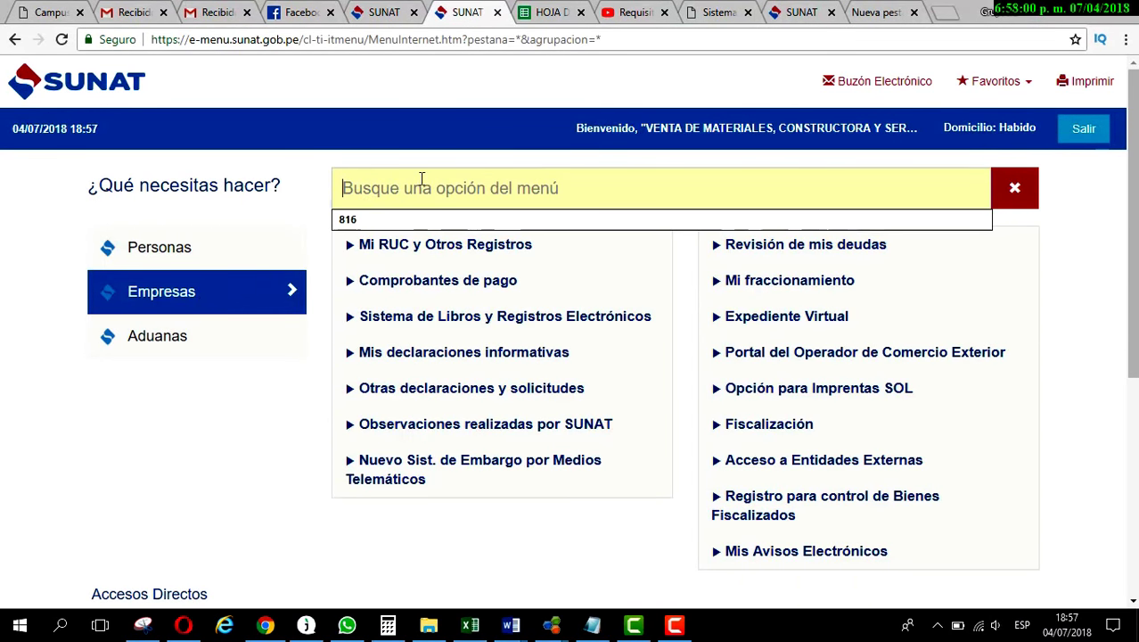
left_click(381, 221)
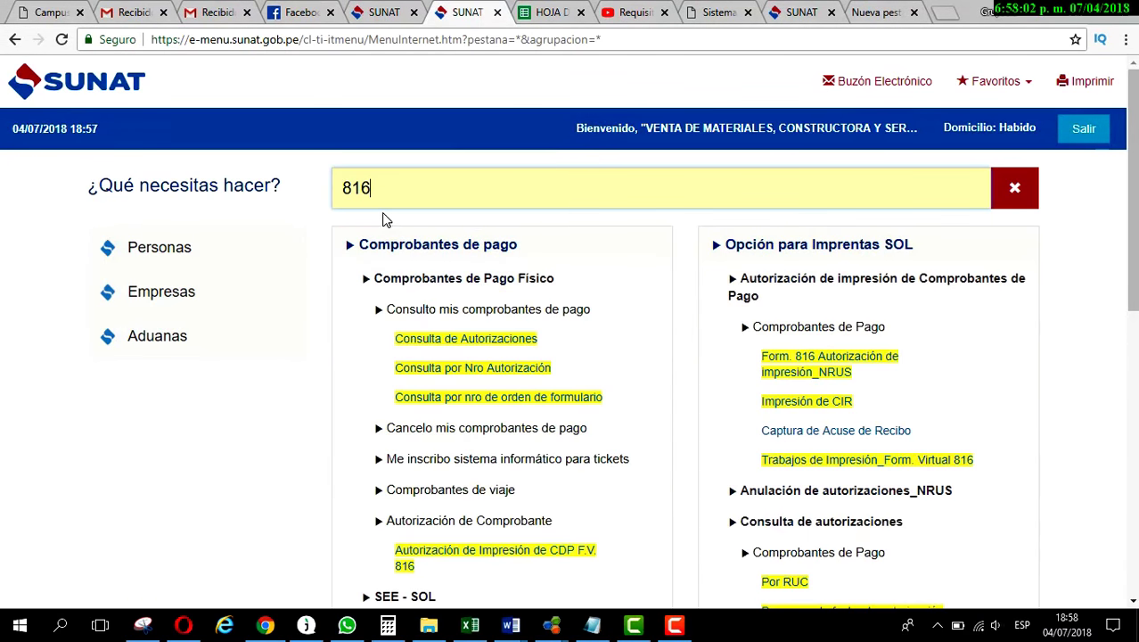
scroll(328, 415, "down", 1)
scroll(306, 423, "down", 1)
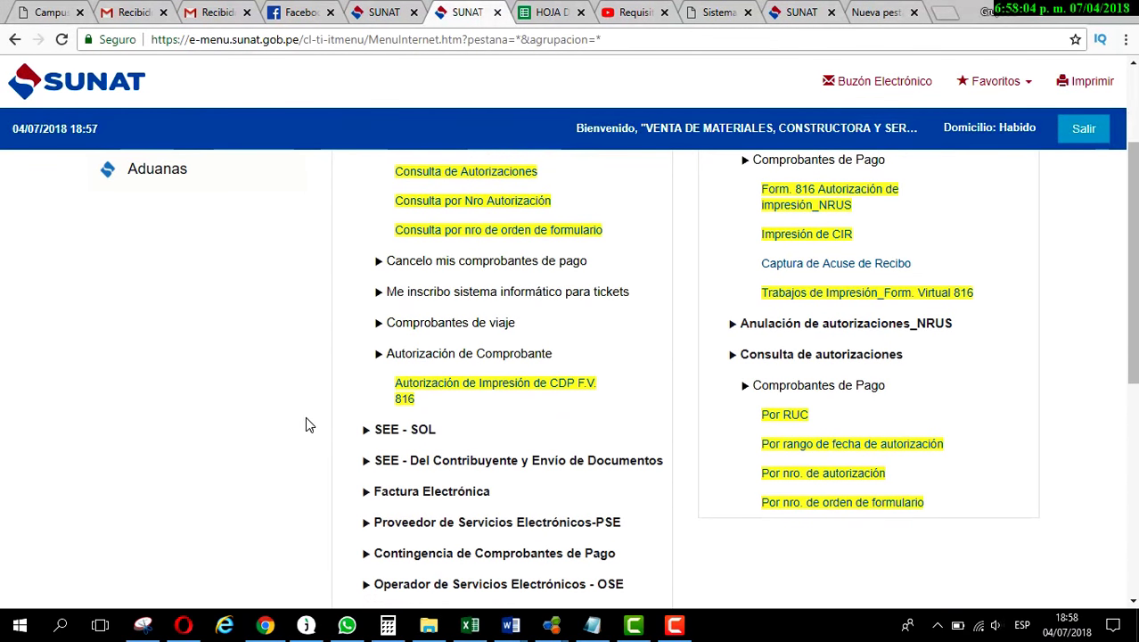
left_click(515, 397)
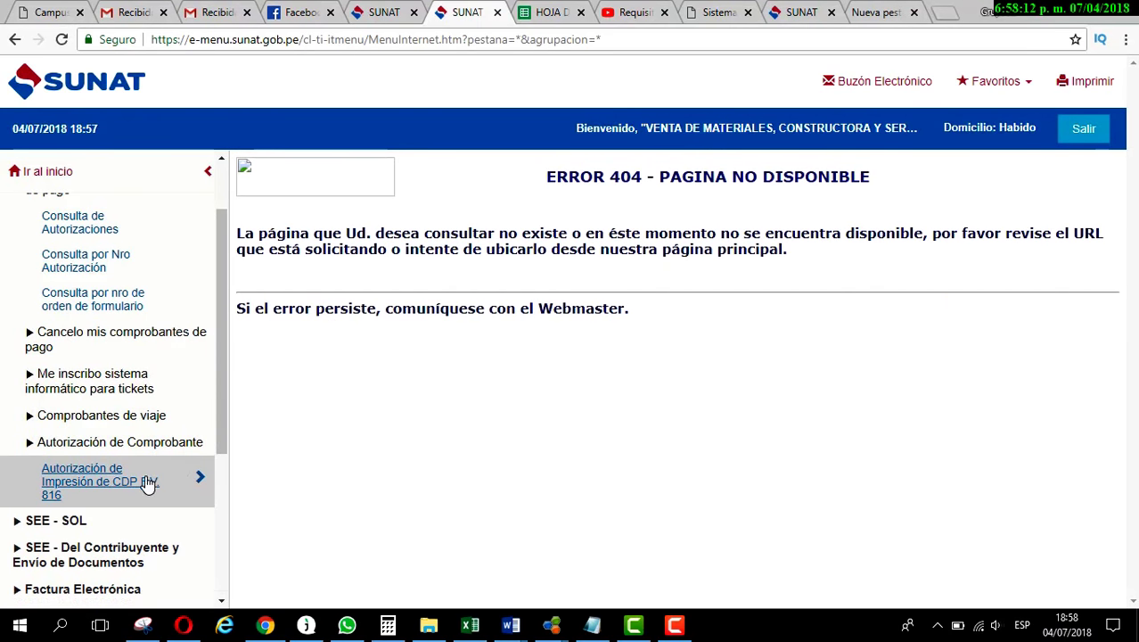
left_click(116, 481)
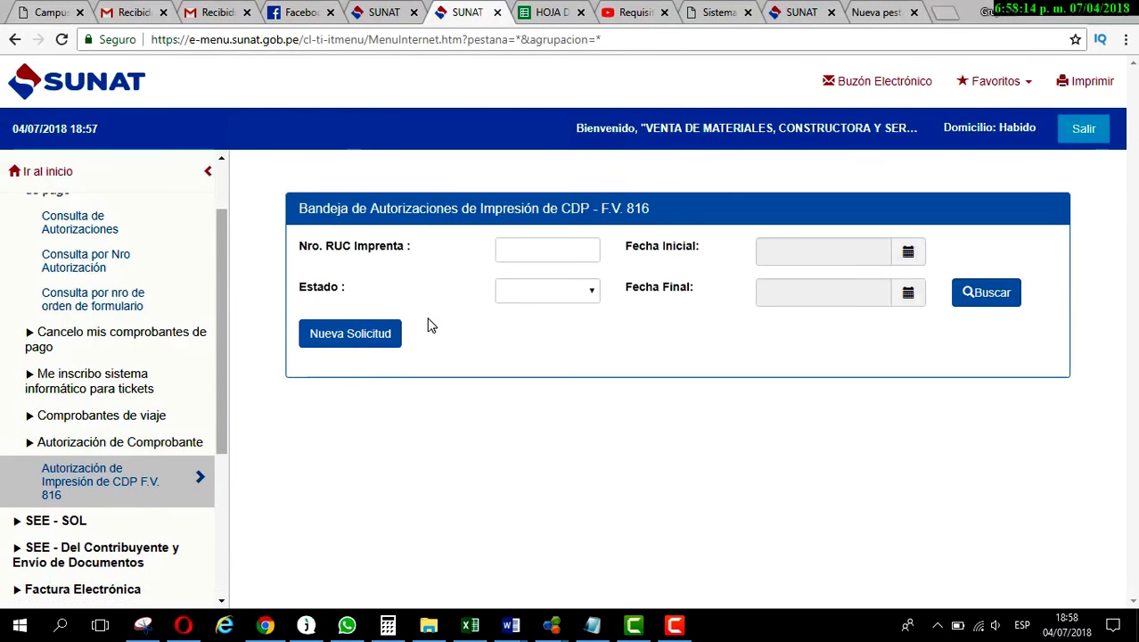
Filter the authorizations tray by the printing company's RUC number and the REGISTRADO status
left_click(548, 242)
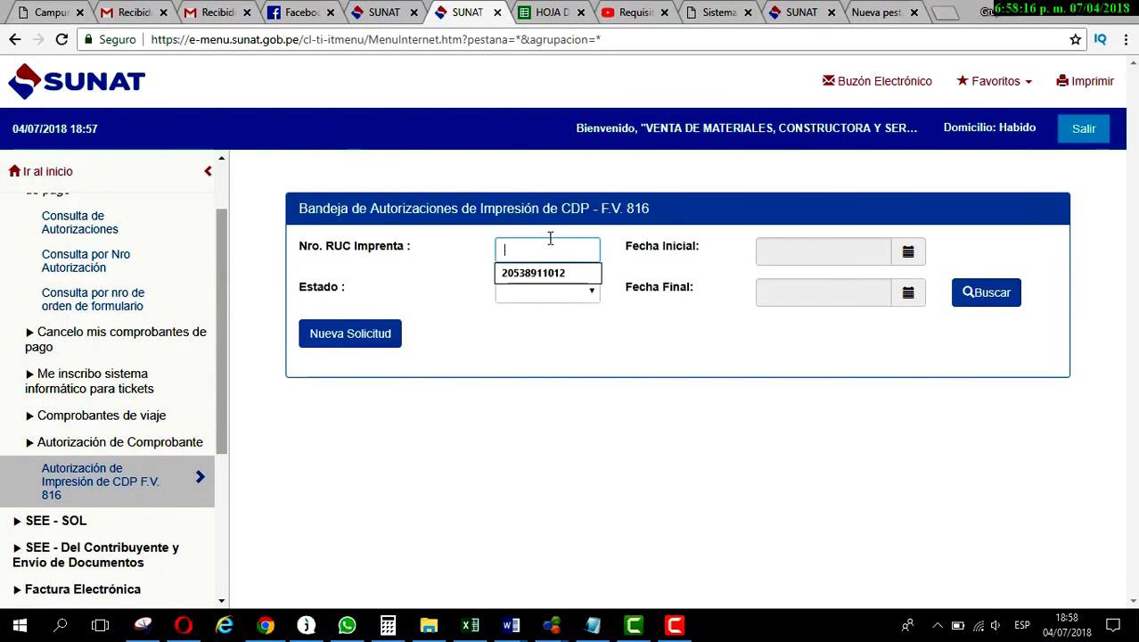
left_click(541, 274)
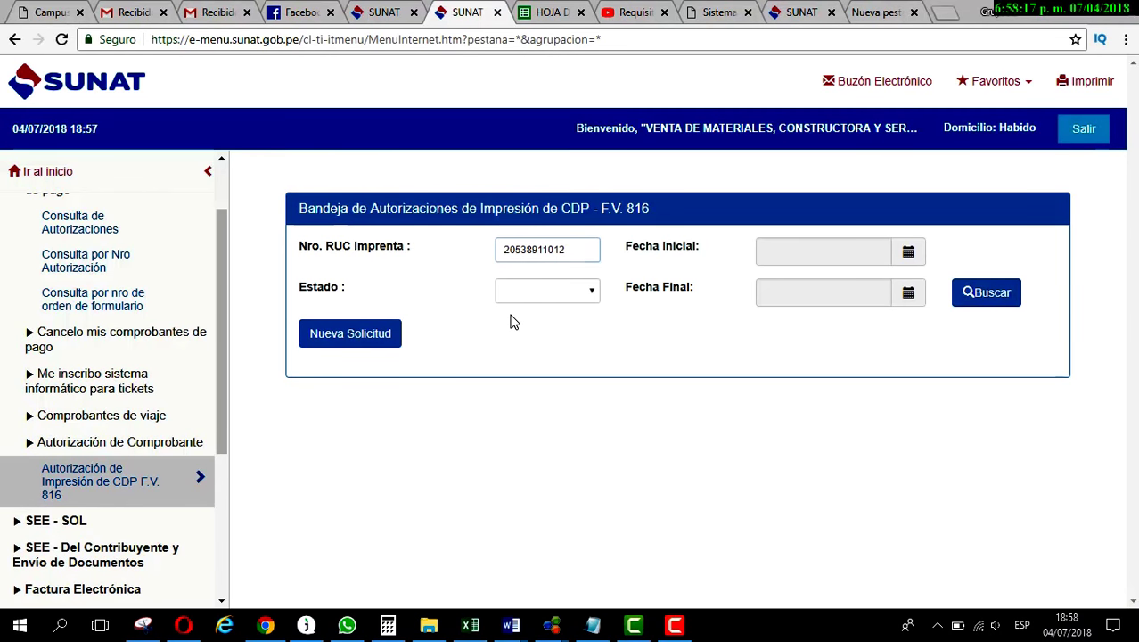
left_click(589, 296)
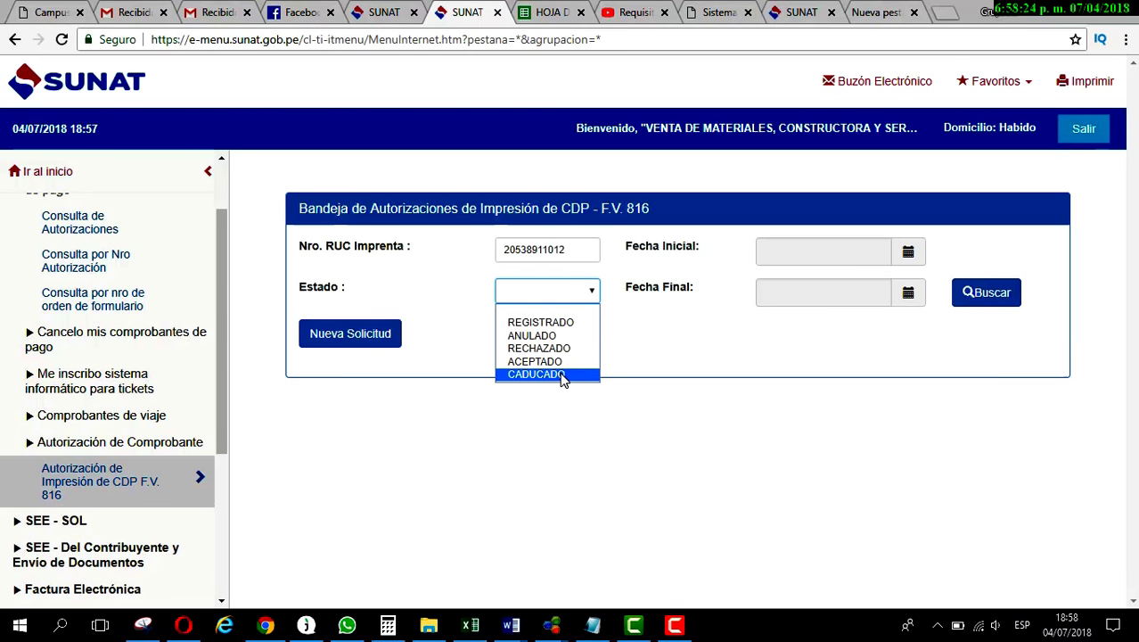
left_click(533, 324)
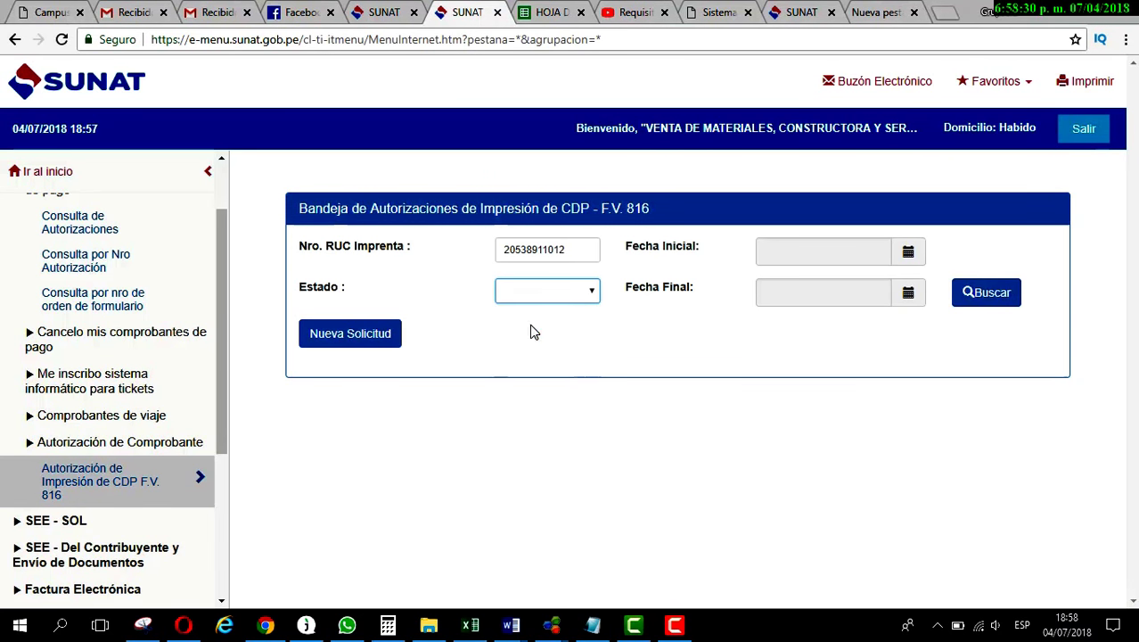
Set both the start and end dates to 04/07/2018 and search the tray for matching requests
left_click(908, 251)
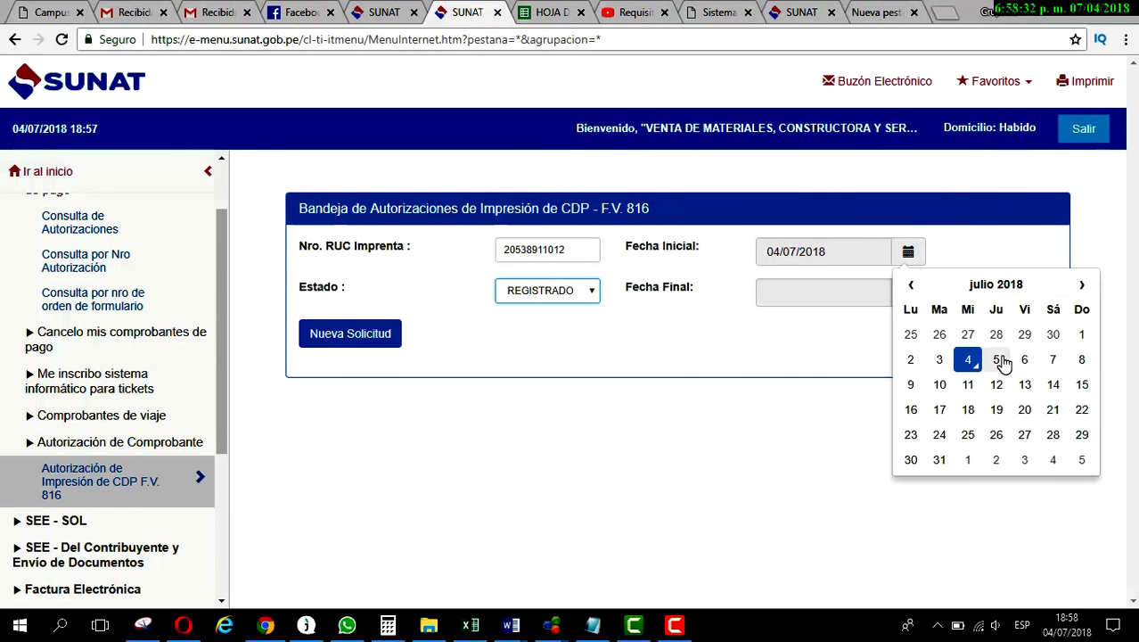
left_click(968, 360)
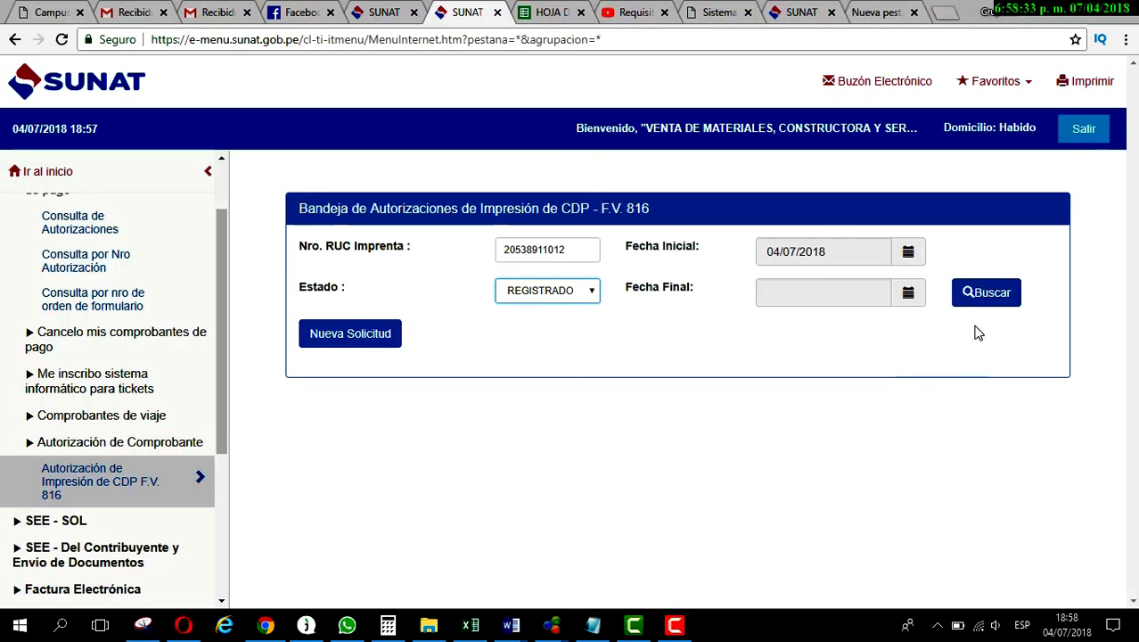
left_click(910, 296)
left_click(968, 400)
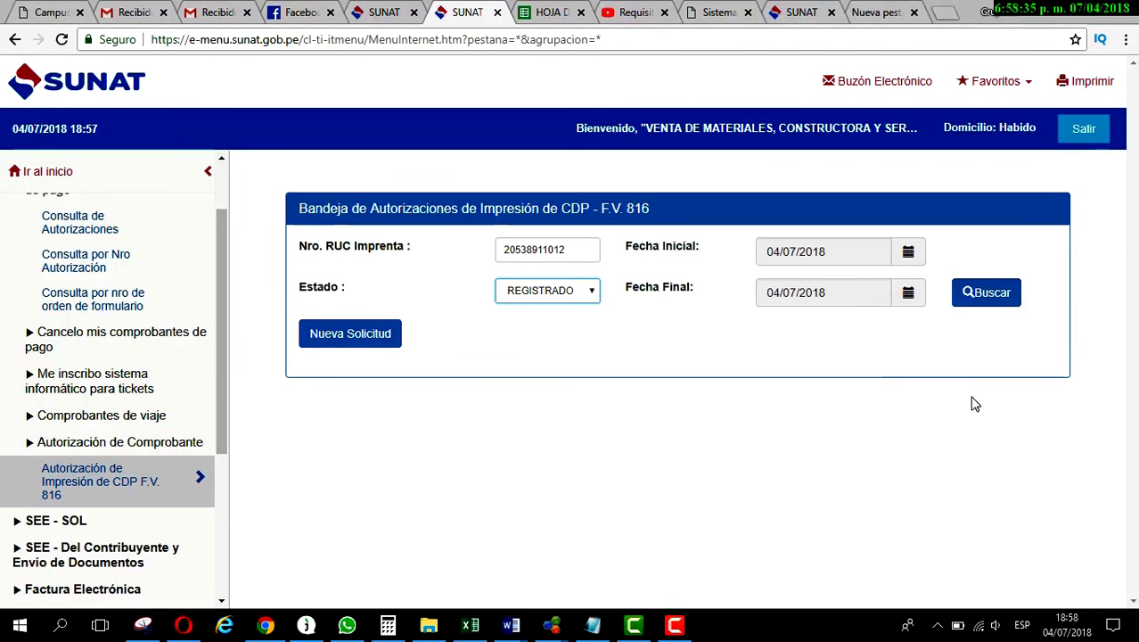
left_click(988, 296)
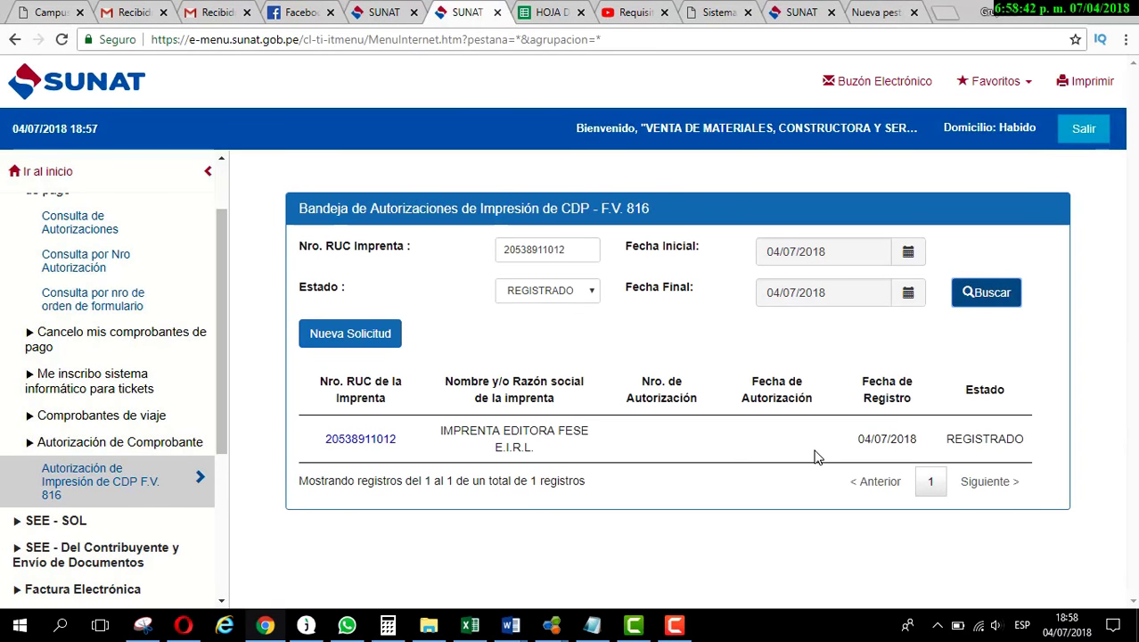
Review the listed request's registration date and printer name column, and check the available Estado options without changing the filter
left_click_drag(856, 439, 938, 436)
left_click(664, 350)
left_click(592, 296)
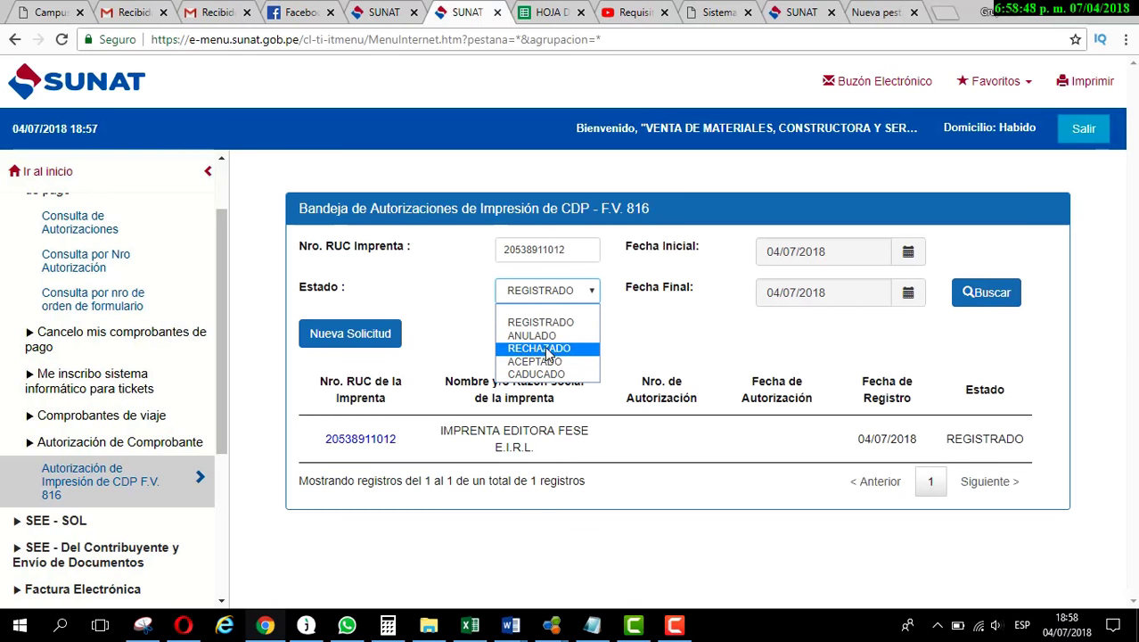
left_click(700, 357)
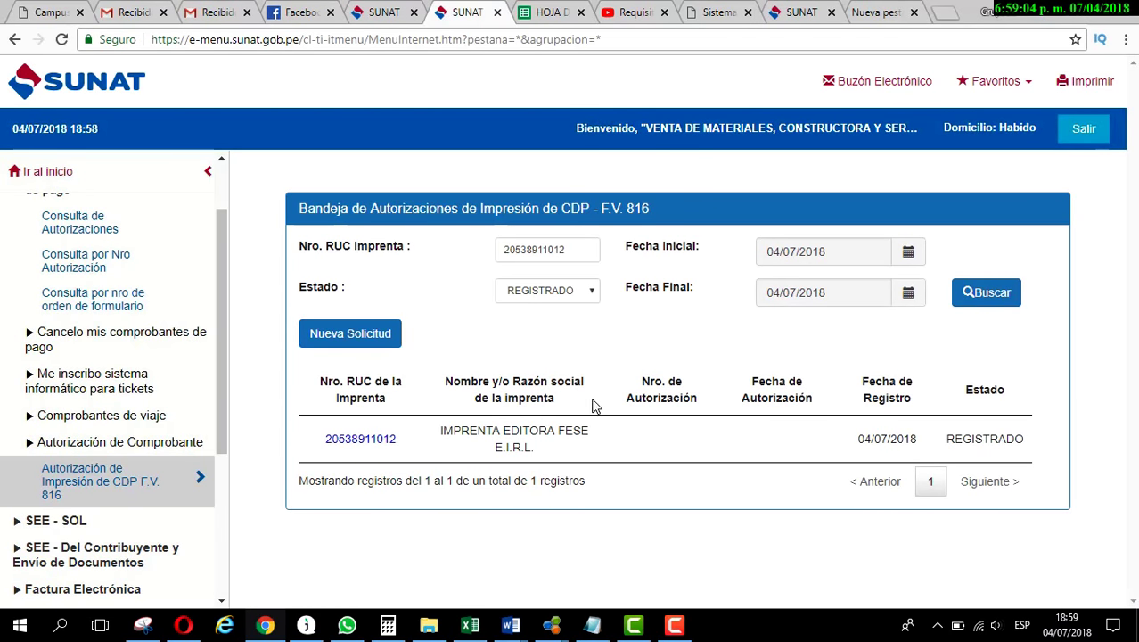
triple_click(526, 385)
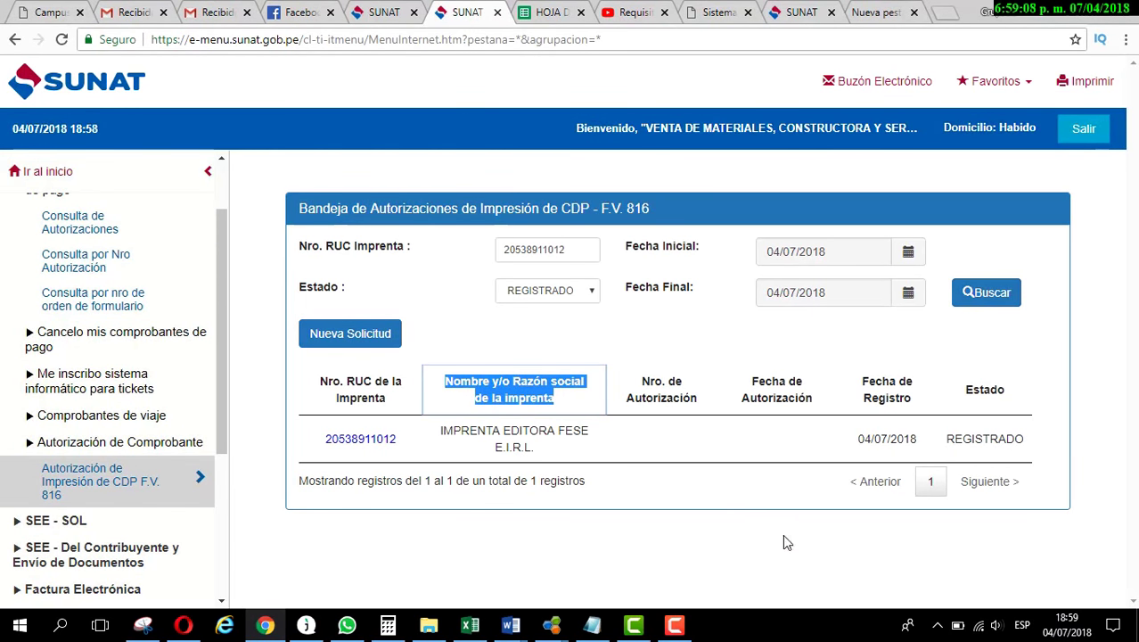